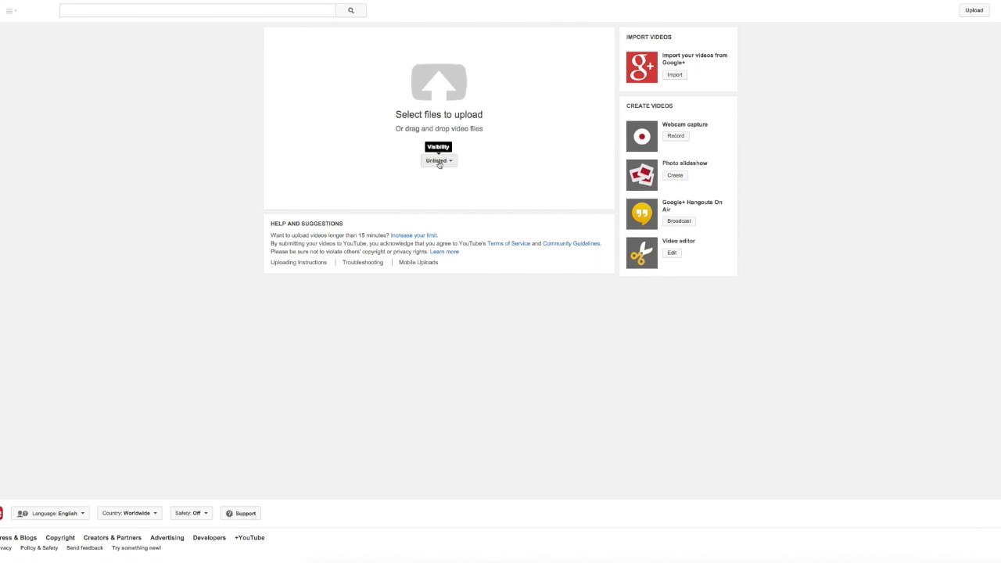
Step: Upload the "interactive videos" file from the Desktop with visibility set to Unlisted, and dismiss the save tip
{"action": "left_click", "coordinate": [439, 162]}
{"action": "left_click", "coordinate": [455, 192]}
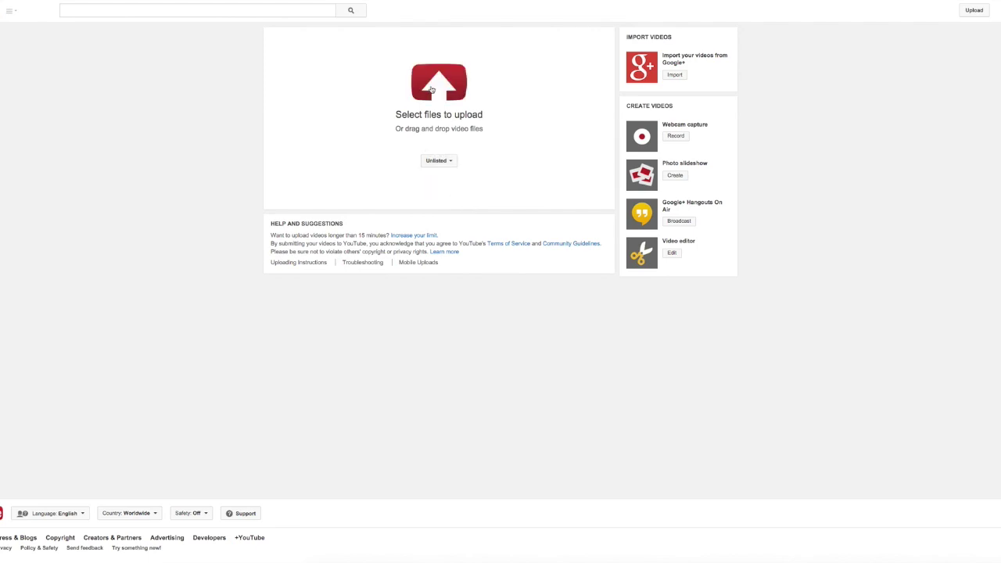
{"action": "left_click", "coordinate": [431, 90]}
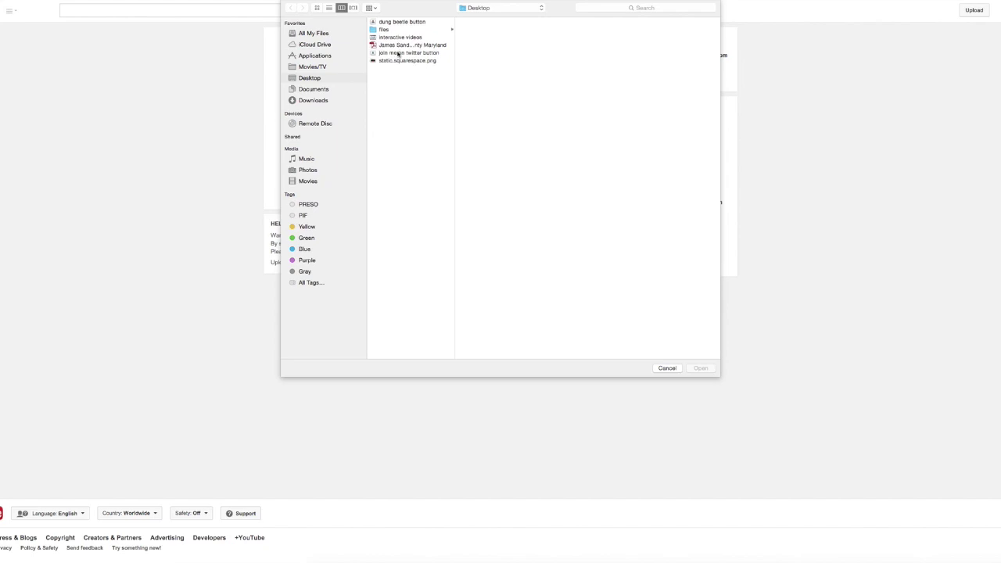
{"action": "double_click", "coordinate": [397, 38]}
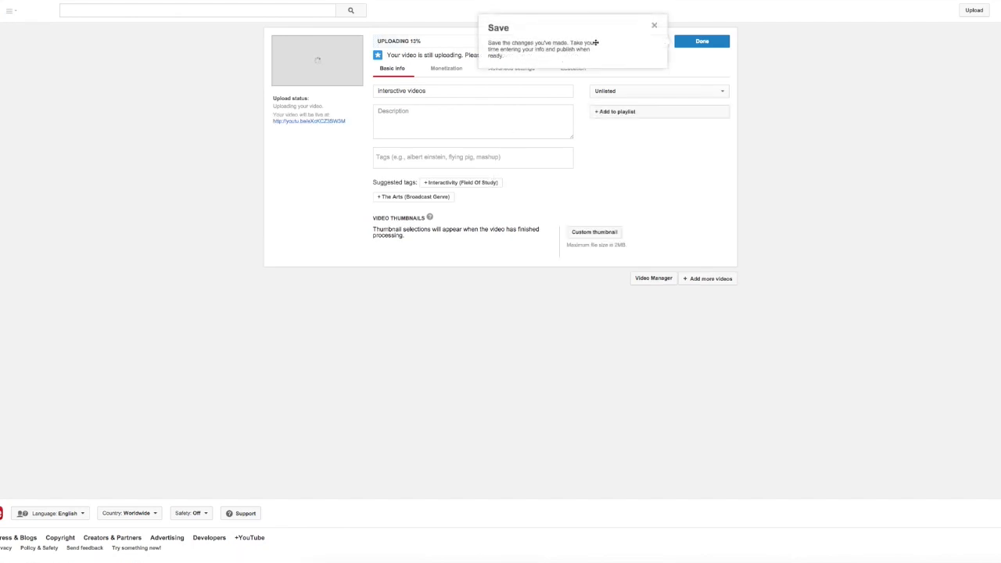
{"action": "left_click", "coordinate": [655, 27]}
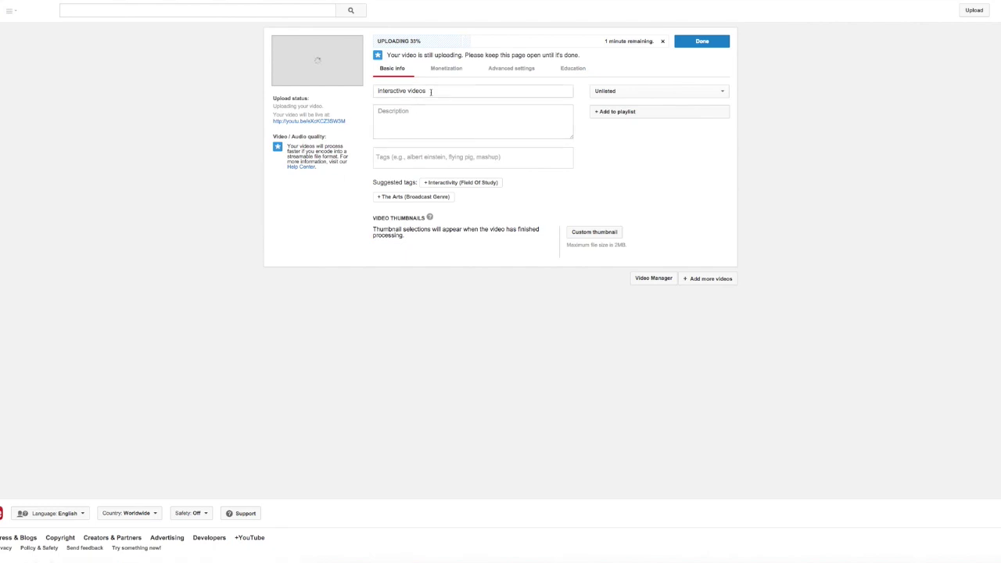
Step: Replace the uploaded video's title with "Making and Interactive Video"
{"action": "left_click_drag", "start_coordinate": [429, 91], "coordinate": [367, 92]}
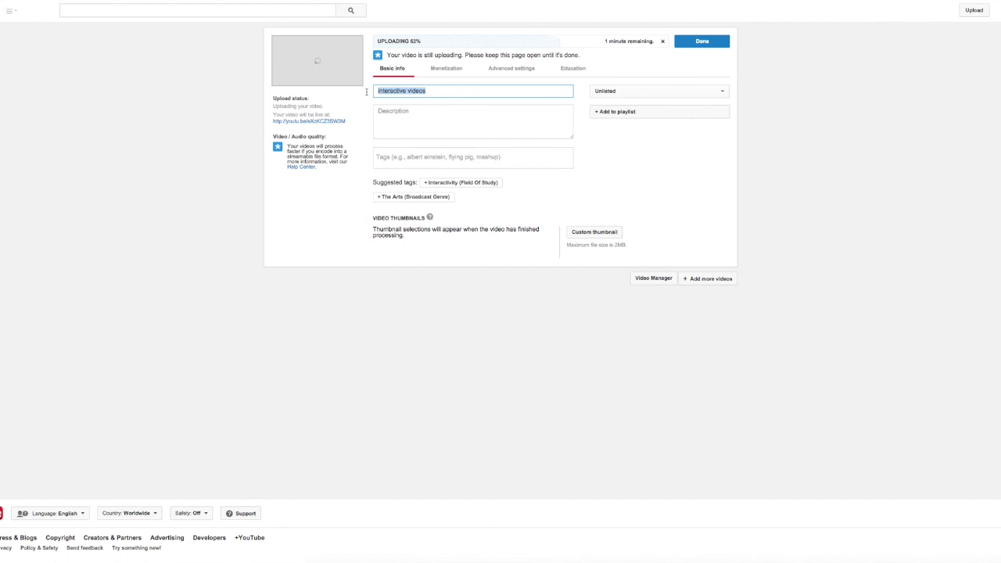
{"action": "type", "text": "Maki"}
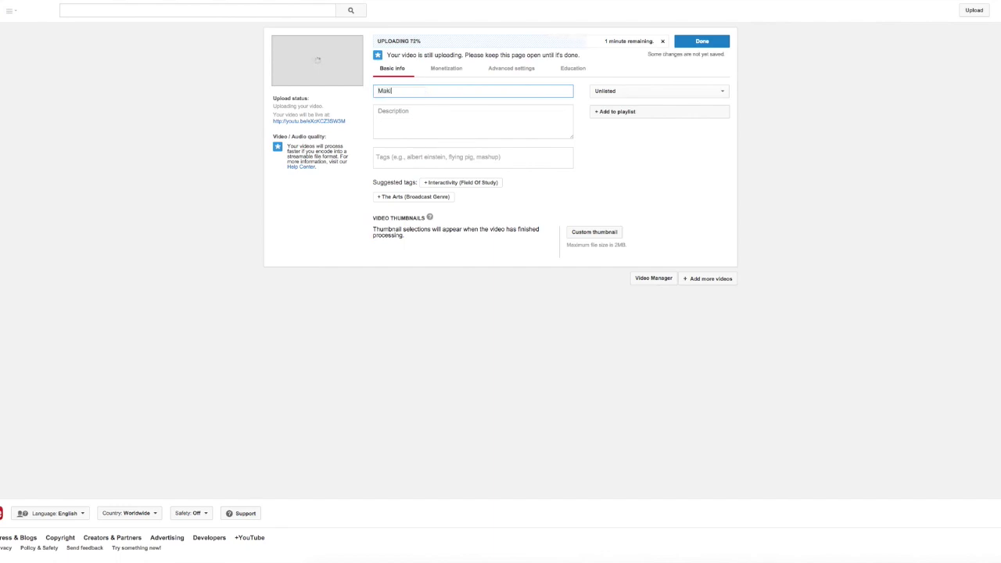
{"action": "type", "text": "ng and IN"}
{"action": "key", "text": "BackSpace"}
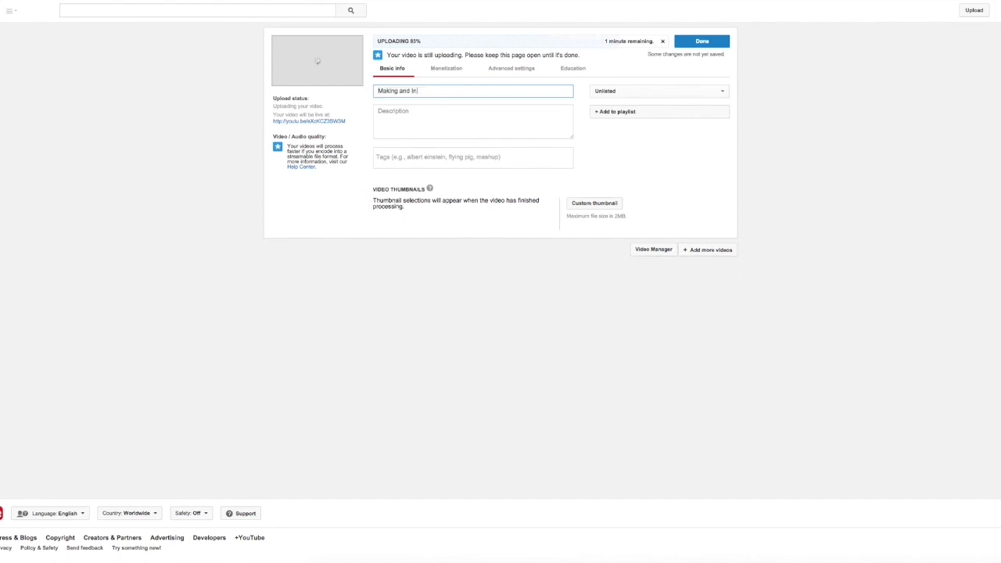
{"action": "type", "text": "nteractive Video"}
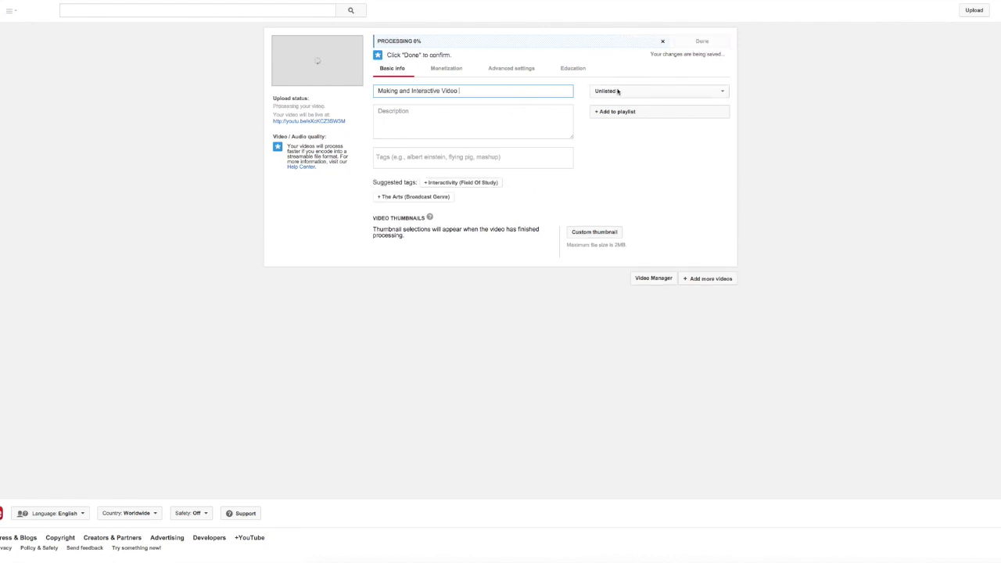
Step: Keep the video's privacy as Unlisted without adding it to a playlist, and finalize the upload
{"action": "left_click", "coordinate": [651, 91]}
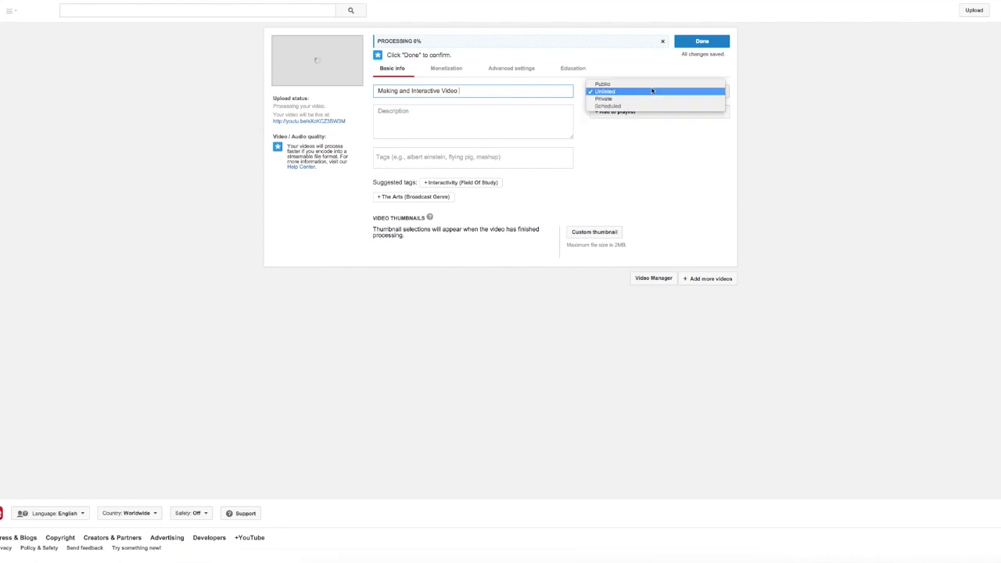
{"action": "left_click", "coordinate": [645, 90]}
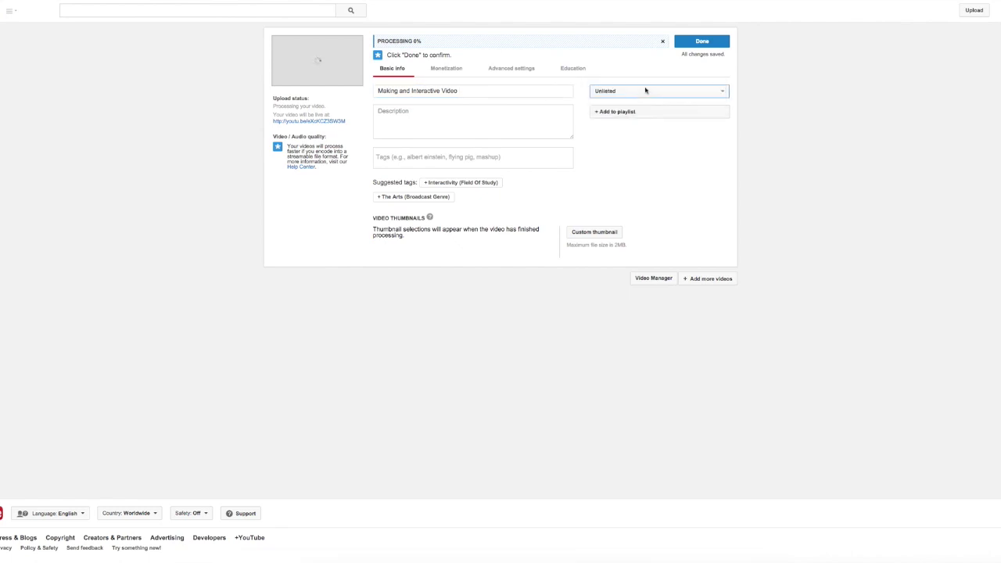
{"action": "left_click", "coordinate": [638, 112]}
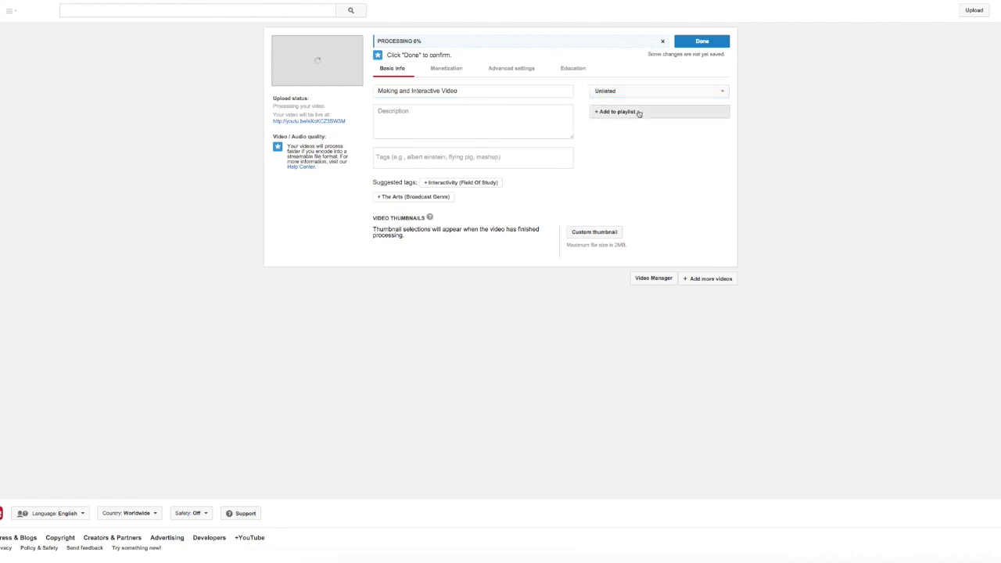
{"action": "scroll", "coordinate": [633, 134], "scroll_direction": "down", "scroll_amount": 10}
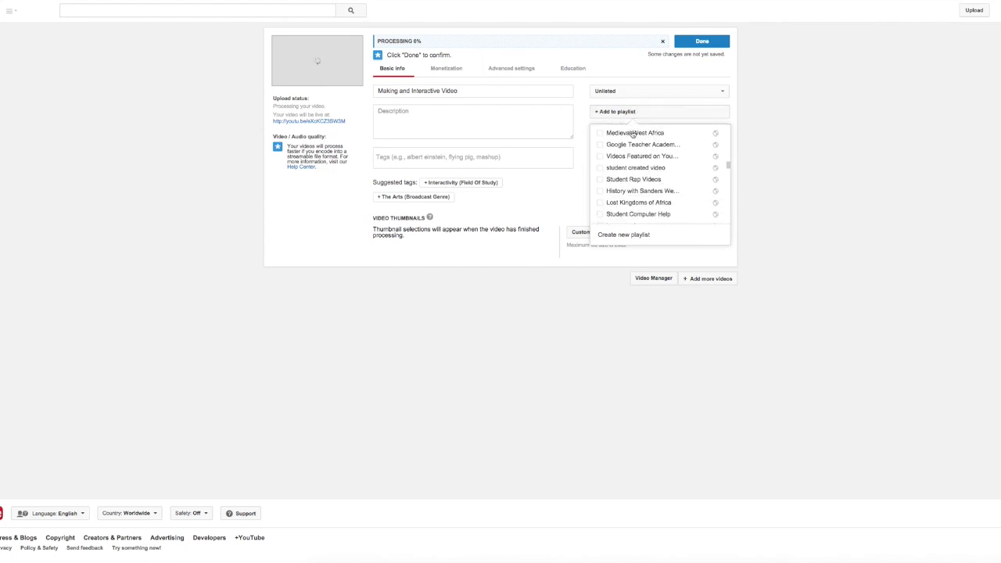
{"action": "left_click", "coordinate": [749, 71]}
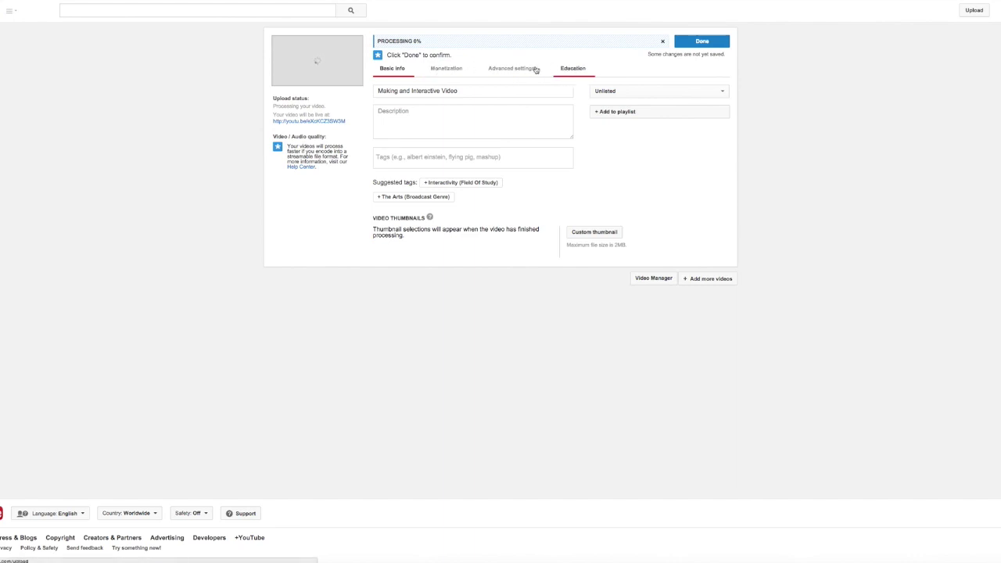
{"action": "left_click", "coordinate": [691, 44]}
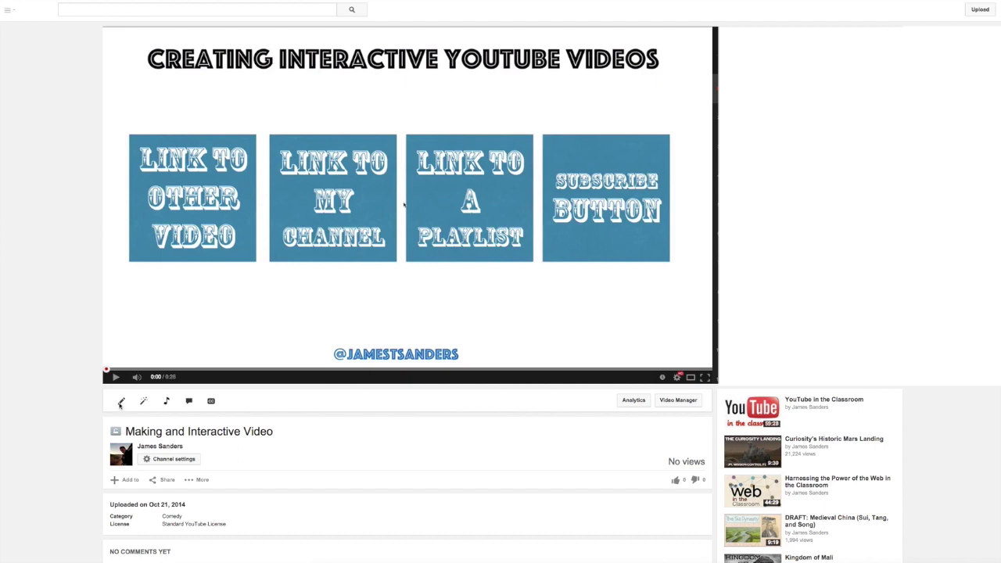
Step: Try the first thumbnail in the video's editing settings and switch to its annotations editor, discarding the unsaved changes
{"action": "left_click", "coordinate": [120, 403]}
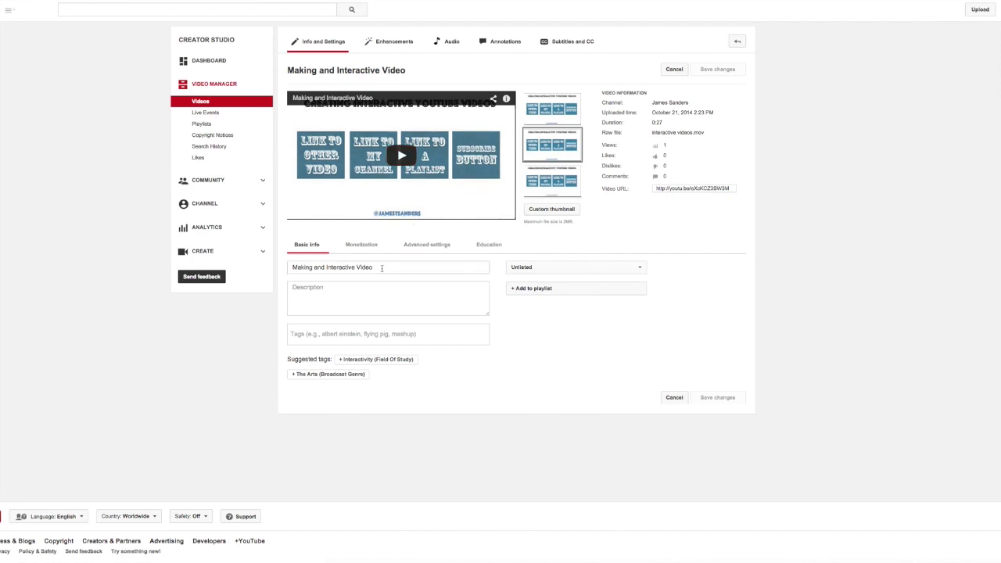
{"action": "left_click", "coordinate": [548, 188]}
{"action": "left_click", "coordinate": [549, 111]}
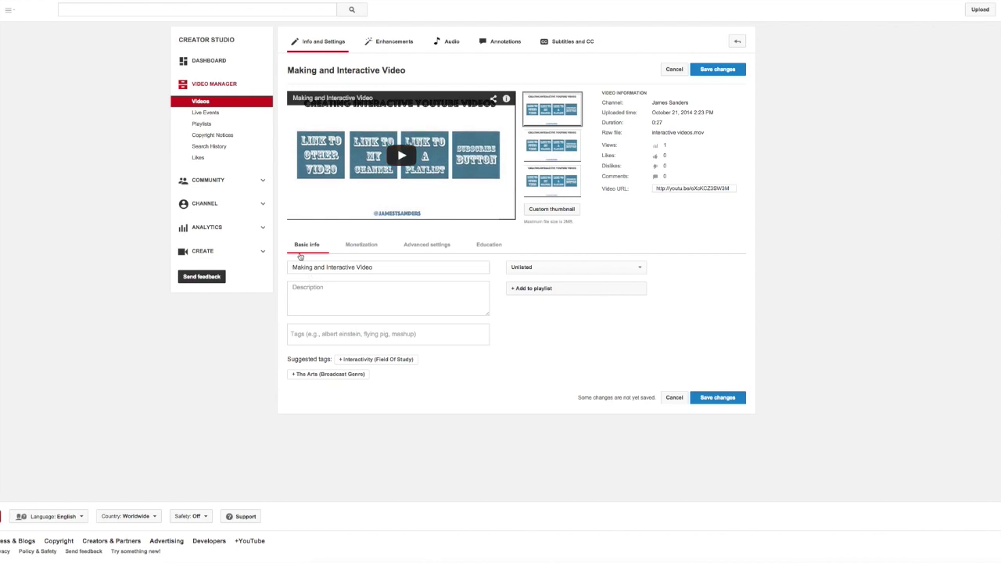
{"action": "left_click", "coordinate": [301, 297]}
{"action": "left_click", "coordinate": [306, 332]}
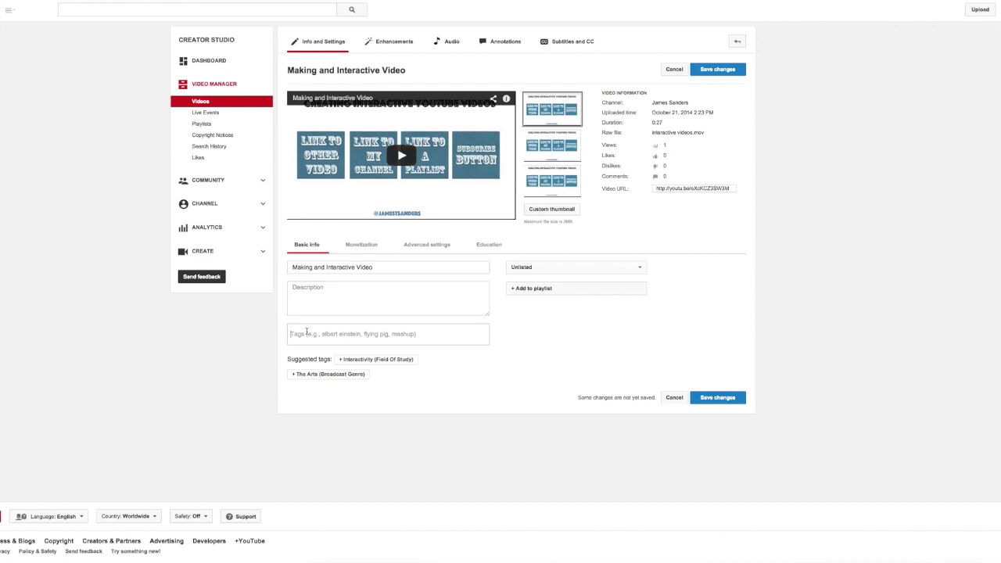
{"action": "left_click", "coordinate": [494, 47]}
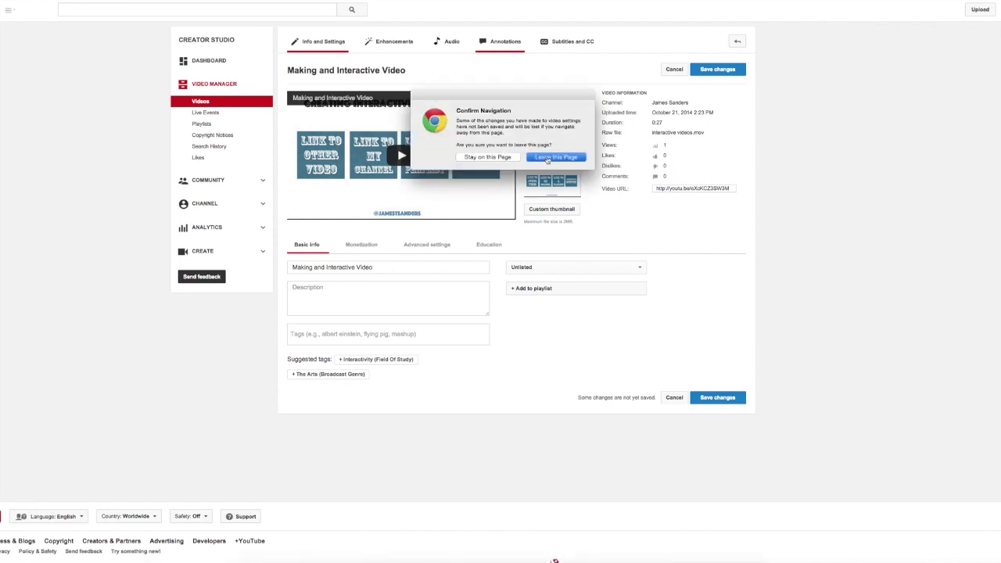
{"action": "left_click", "coordinate": [548, 158]}
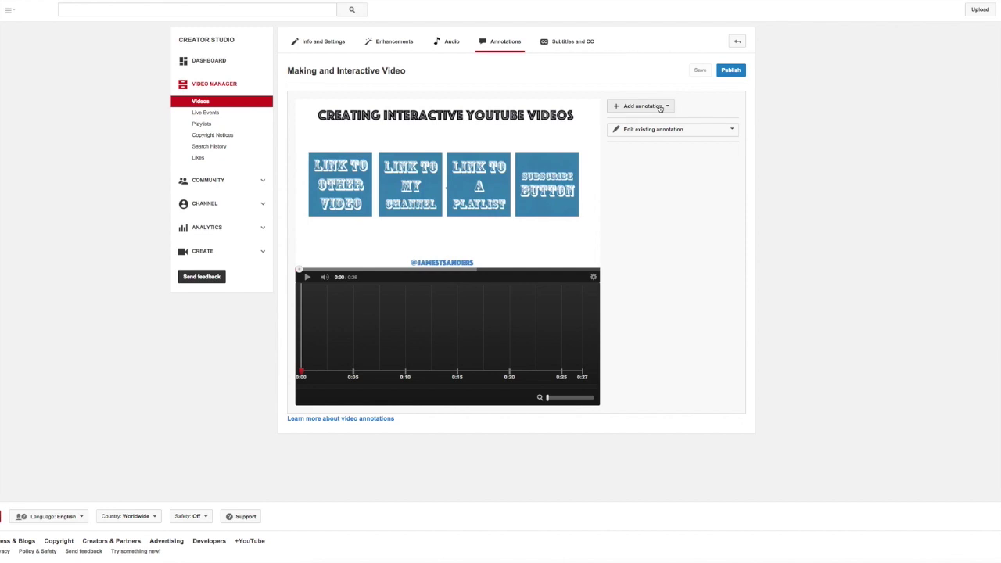
Step: Add a Spotlight annotation and fit its frame over the "Link to Other Video" square
{"action": "left_click", "coordinate": [660, 108]}
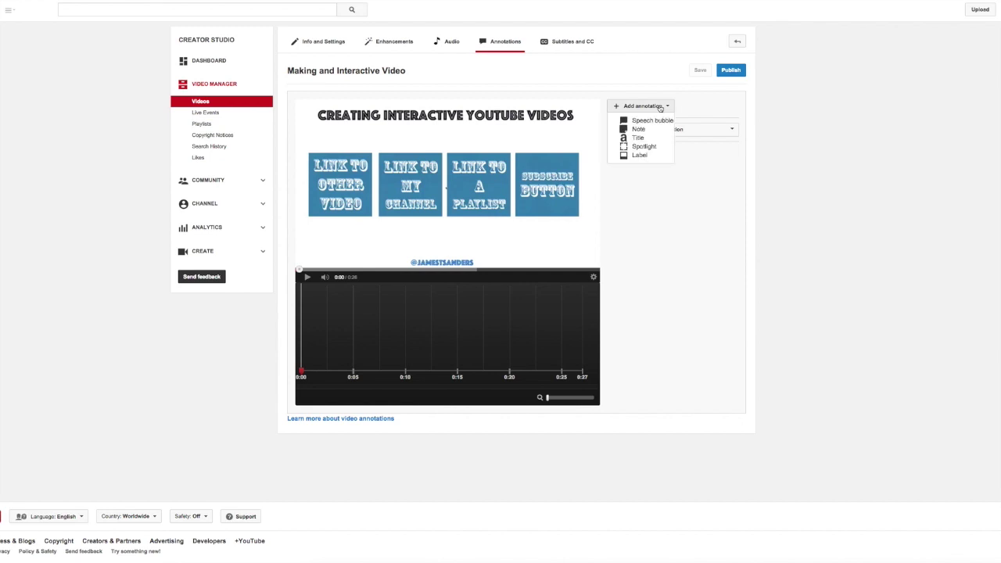
{"action": "left_click", "coordinate": [644, 147]}
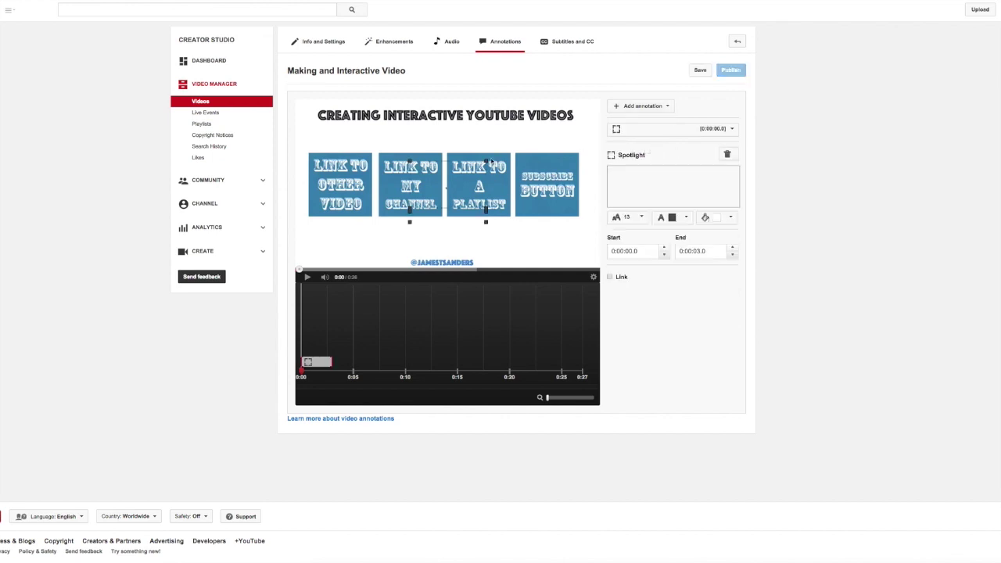
{"action": "mouse_move", "coordinate": [467, 164]}
{"action": "left_mouse_down"}
{"action": "mouse_move", "coordinate": [446, 165]}
{"action": "mouse_move", "coordinate": [459, 156]}
{"action": "mouse_move", "coordinate": [454, 167]}
{"action": "mouse_move", "coordinate": [480, 170]}
{"action": "left_mouse_up"}
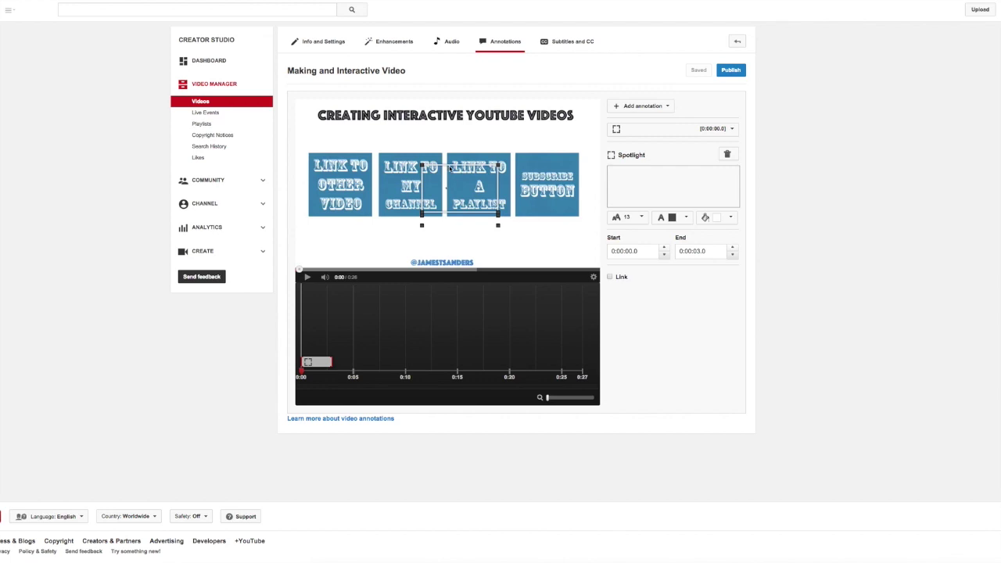
{"action": "mouse_move", "coordinate": [448, 168]}
{"action": "left_mouse_down"}
{"action": "mouse_move", "coordinate": [334, 162]}
{"action": "mouse_move", "coordinate": [548, 160]}
{"action": "mouse_move", "coordinate": [416, 159]}
{"action": "left_mouse_up"}
{"action": "left_click_drag", "start_coordinate": [356, 149], "coordinate": [344, 158]}
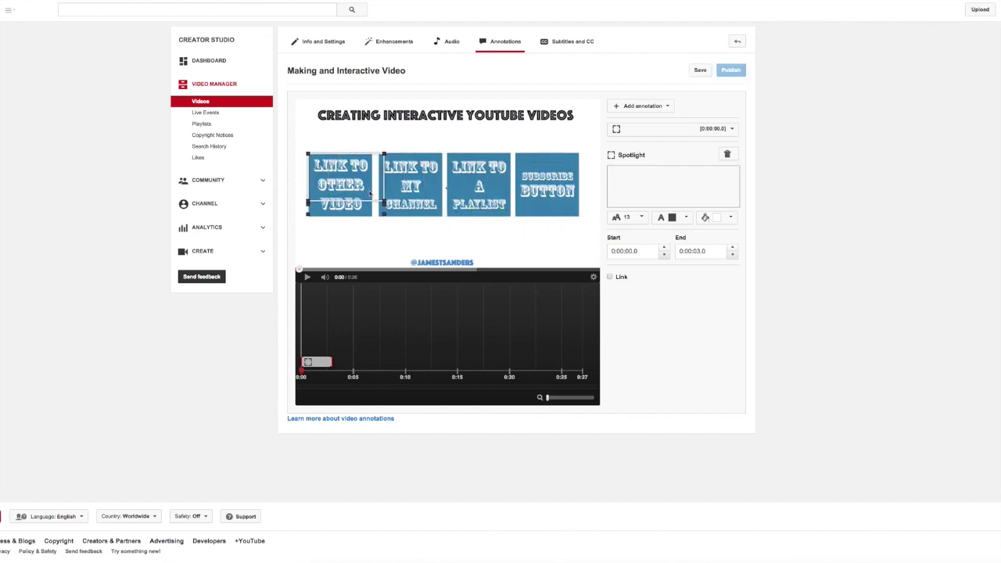
{"action": "left_click_drag", "start_coordinate": [386, 203], "coordinate": [374, 220]}
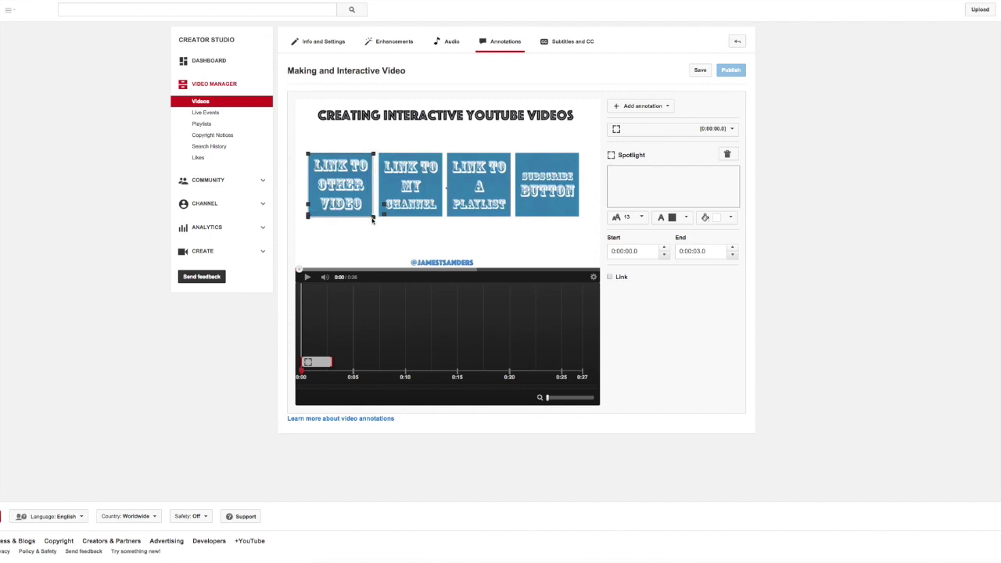
{"action": "left_click_drag", "start_coordinate": [372, 220], "coordinate": [373, 219]}
Step: Extend the spotlight's duration on the timeline to the full length of the video, ending at 0:00:27.0
{"action": "left_click_drag", "start_coordinate": [332, 361], "coordinate": [580, 363]}
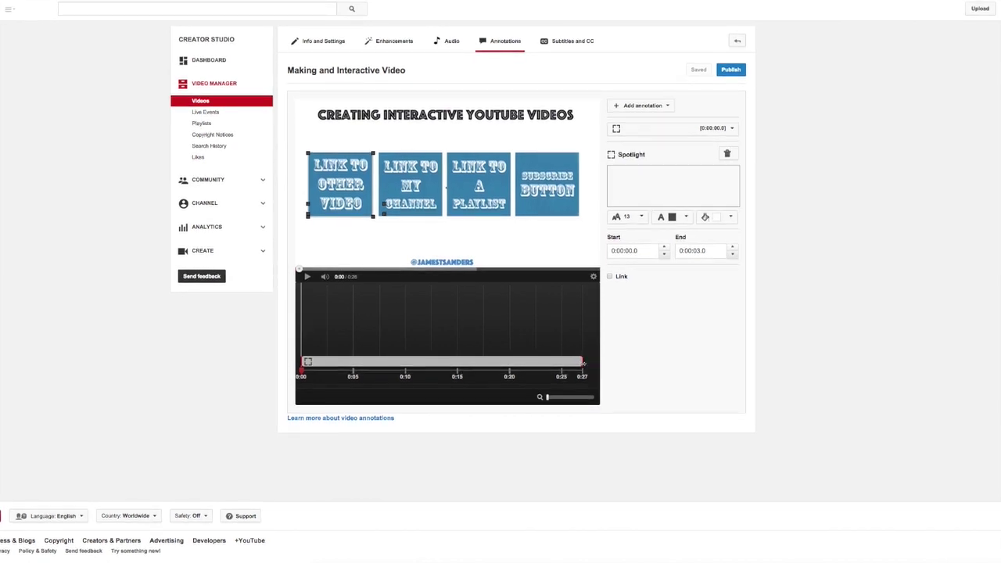
{"action": "mouse_move", "coordinate": [582, 363]}
{"action": "left_mouse_down"}
{"action": "mouse_move", "coordinate": [408, 372]}
{"action": "mouse_move", "coordinate": [459, 372]}
{"action": "left_mouse_up"}
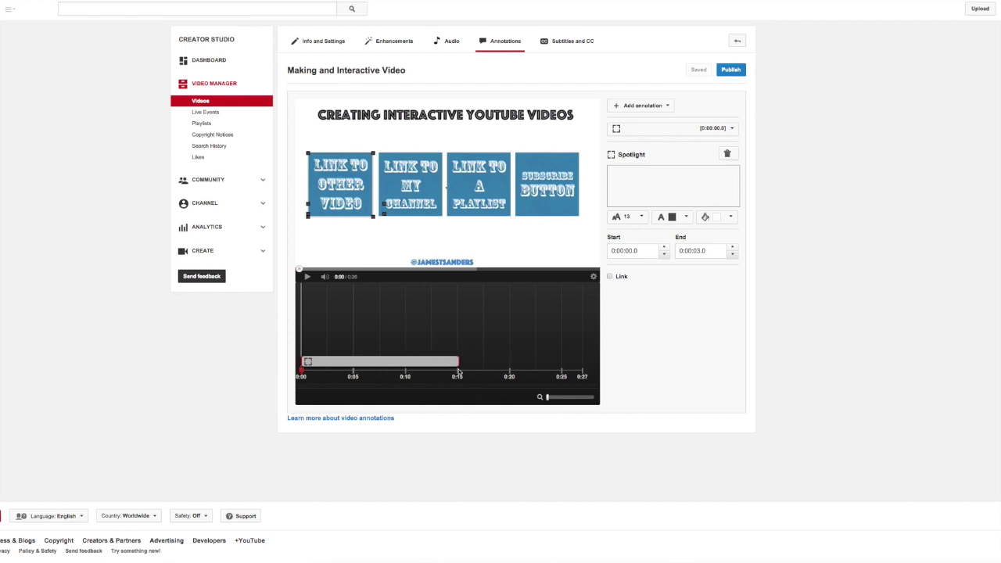
{"action": "left_click_drag", "start_coordinate": [459, 372], "coordinate": [588, 370]}
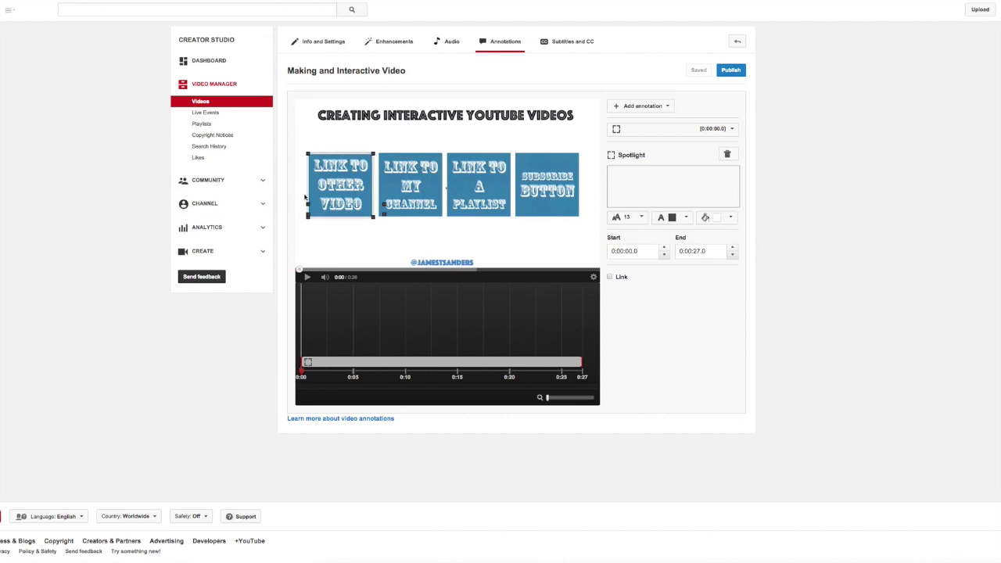
{"action": "left_click", "coordinate": [609, 277]}
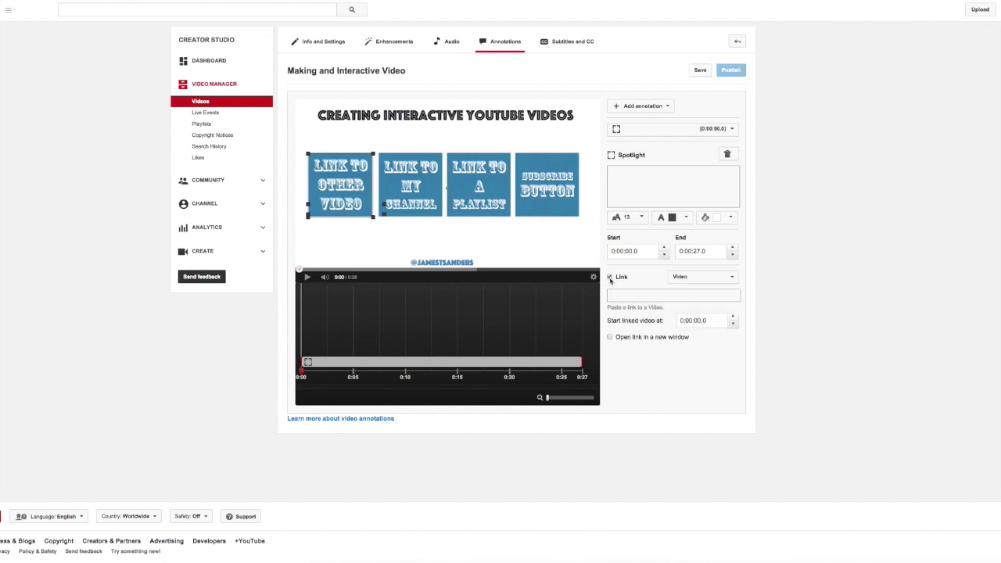
{"action": "left_click", "coordinate": [723, 284]}
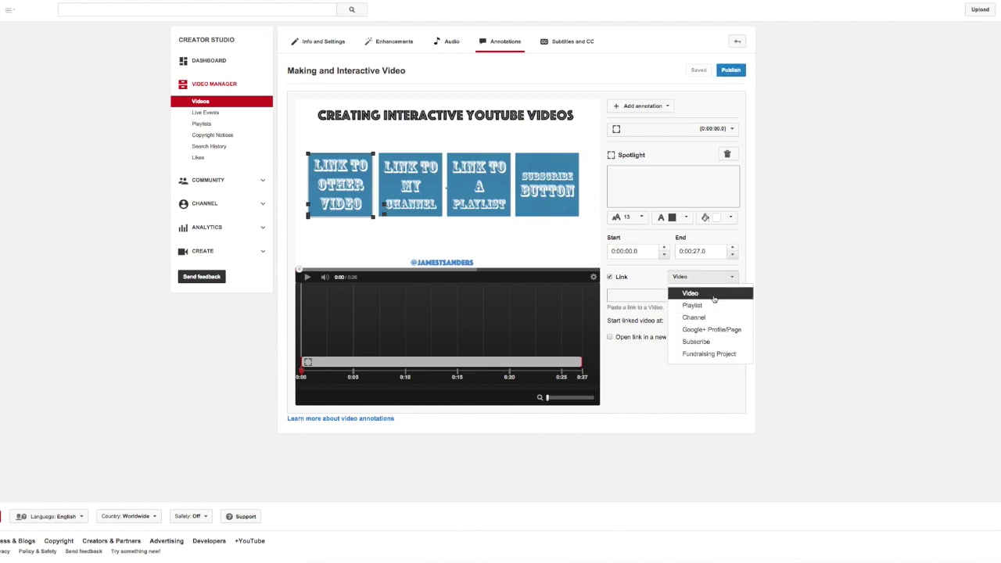
{"action": "left_click", "coordinate": [711, 297]}
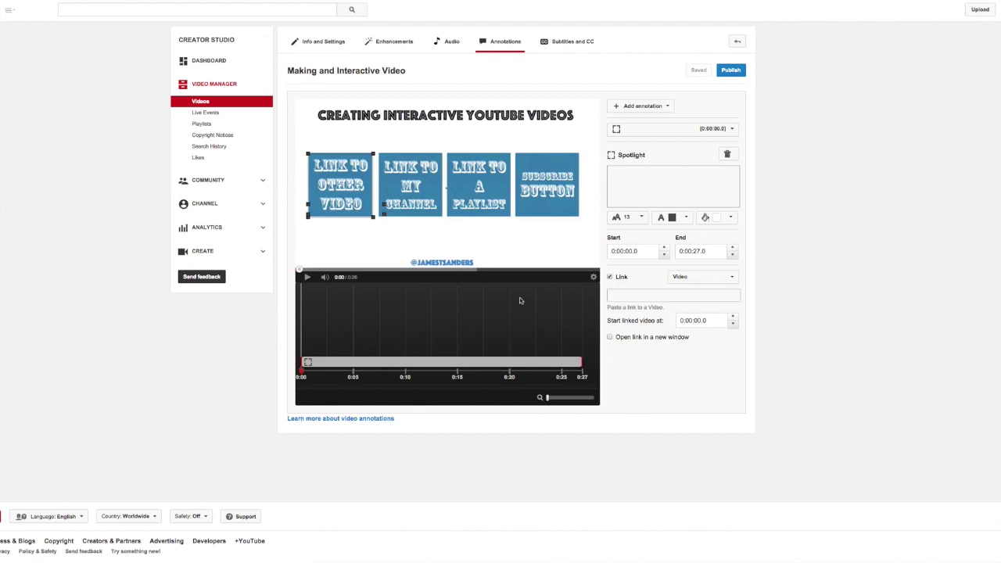
{"action": "left_click", "coordinate": [621, 291]}
{"action": "type", "text": "http://youtu.be/0uDDEEHDf1Y"}
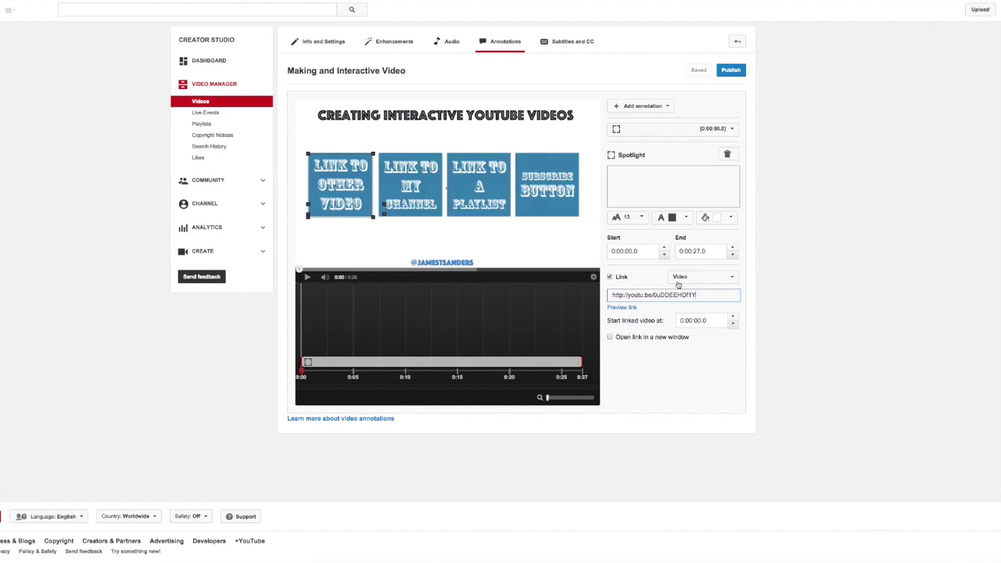
Step: Add a second Spotlight annotation and fit its frame over the "Link to My Channel" square
{"action": "left_click", "coordinate": [633, 107]}
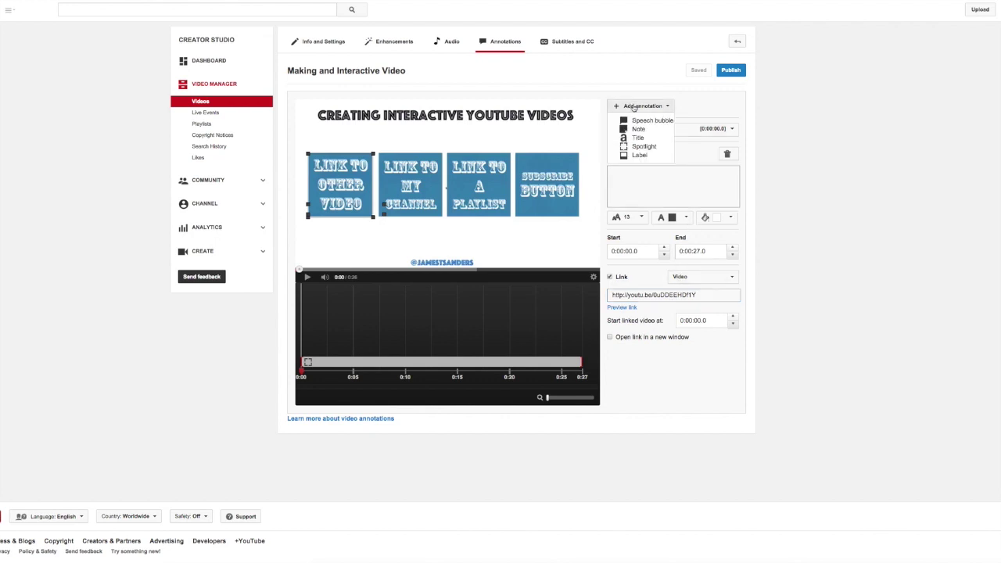
{"action": "left_click", "coordinate": [644, 147]}
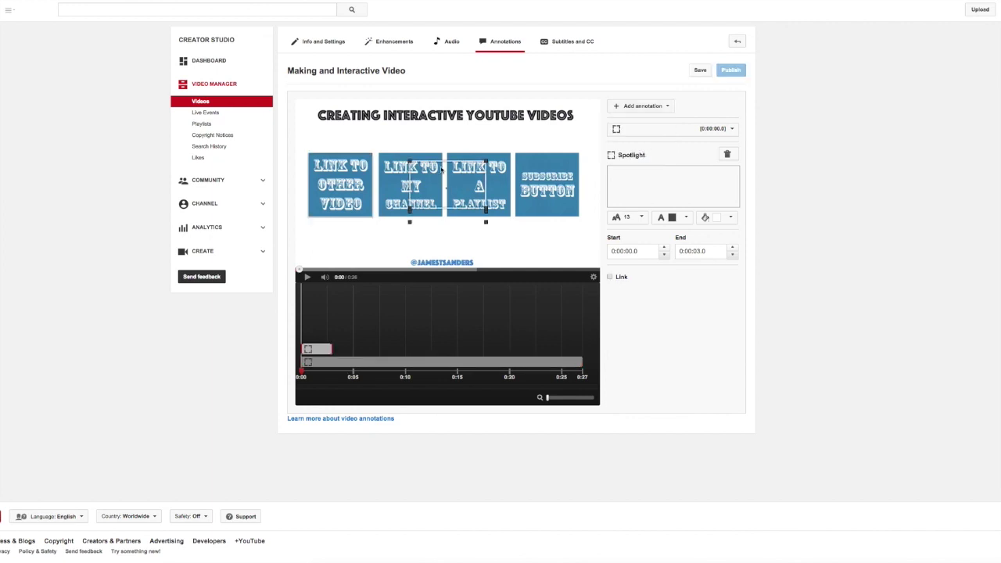
{"action": "left_click_drag", "start_coordinate": [442, 170], "coordinate": [413, 166]}
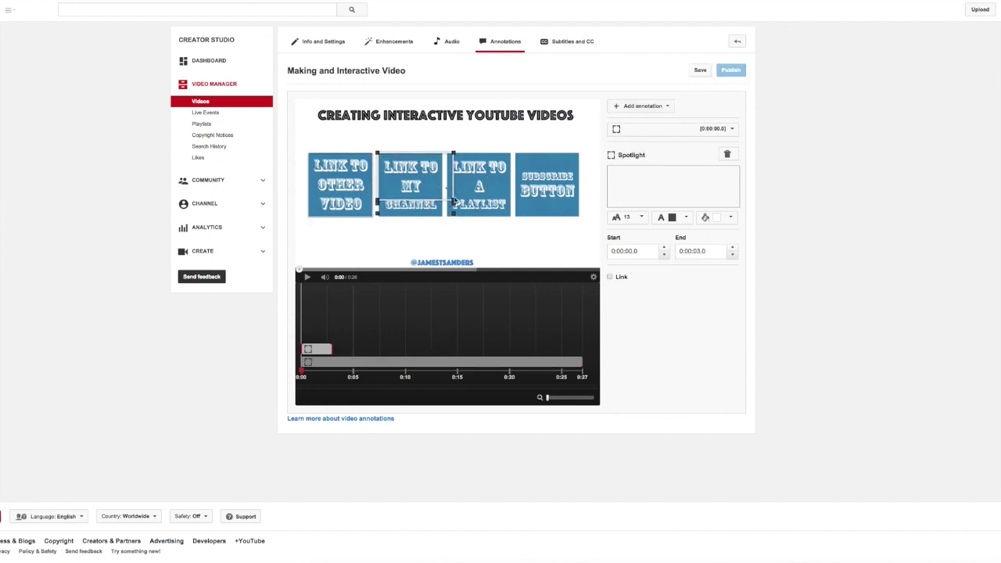
{"action": "left_click_drag", "start_coordinate": [454, 213], "coordinate": [442, 219]}
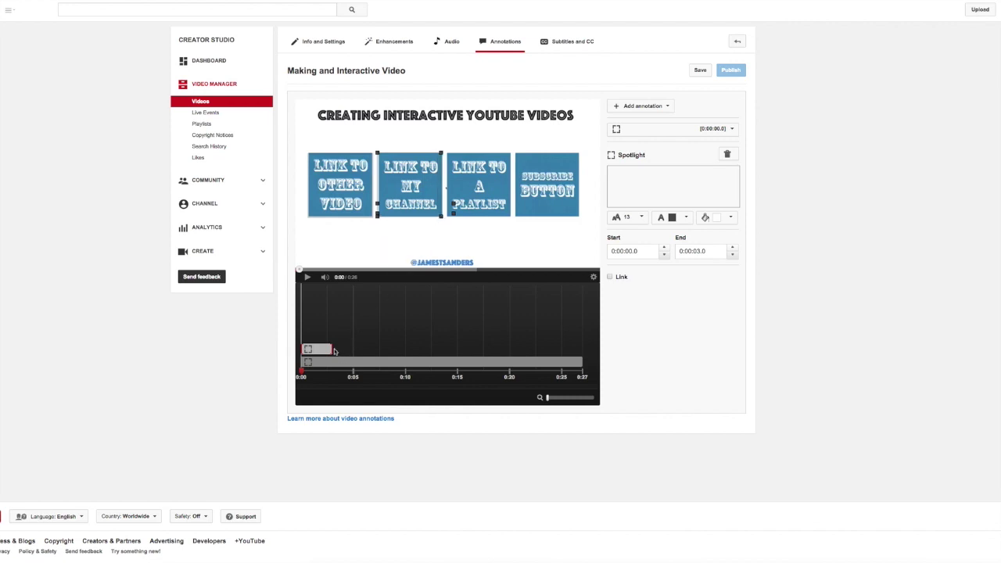
Step: Extend the second spotlight on the timeline to end at 0:00:26.1 and enable a link to the channel's YouTube address
{"action": "mouse_move", "coordinate": [333, 349]}
{"action": "left_mouse_down"}
{"action": "mouse_move", "coordinate": [599, 357]}
{"action": "mouse_move", "coordinate": [553, 356]}
{"action": "mouse_move", "coordinate": [573, 357]}
{"action": "left_mouse_up"}
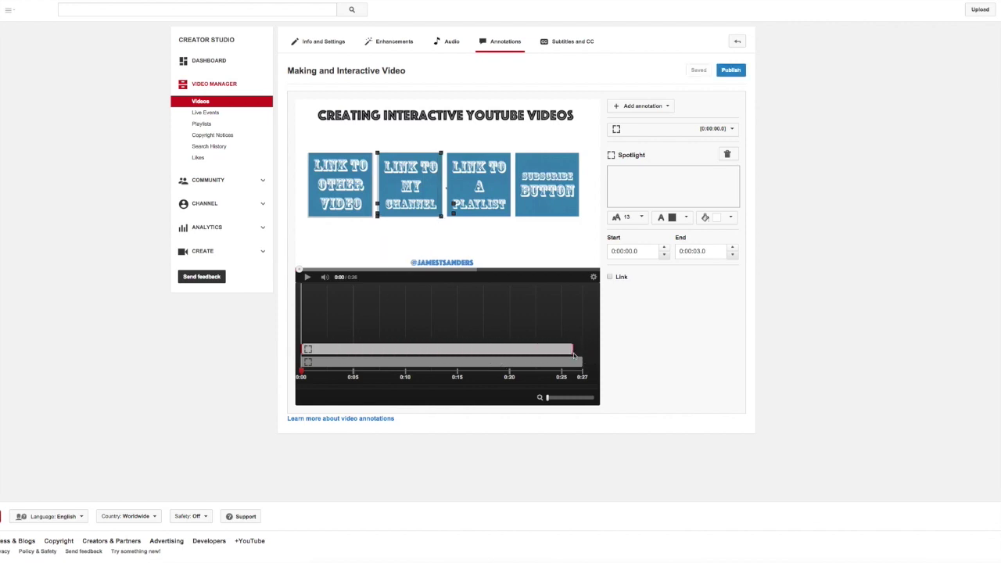
{"action": "left_click", "coordinate": [609, 277]}
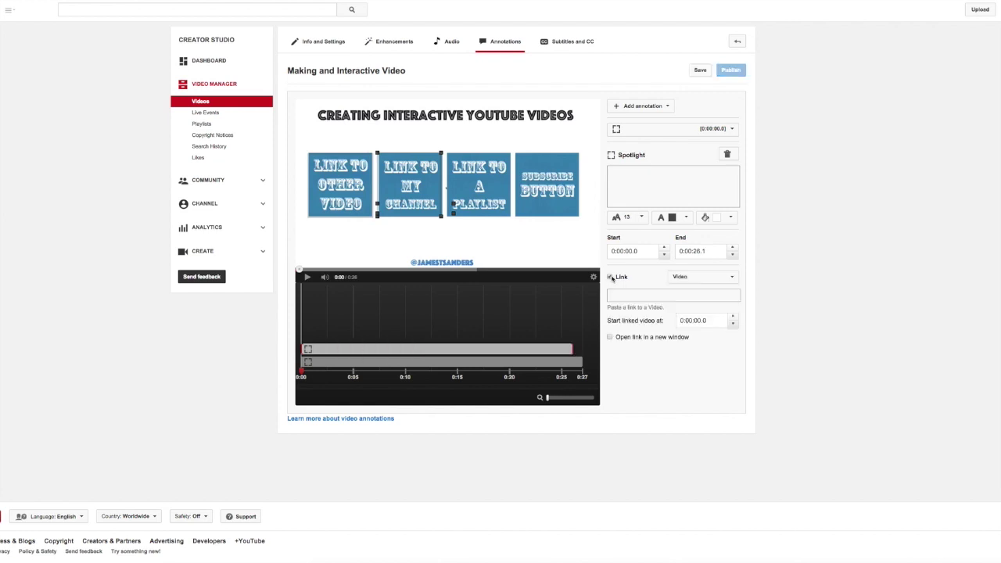
{"action": "left_click", "coordinate": [622, 294]}
{"action": "type", "text": "http://www.youtube.com/"}
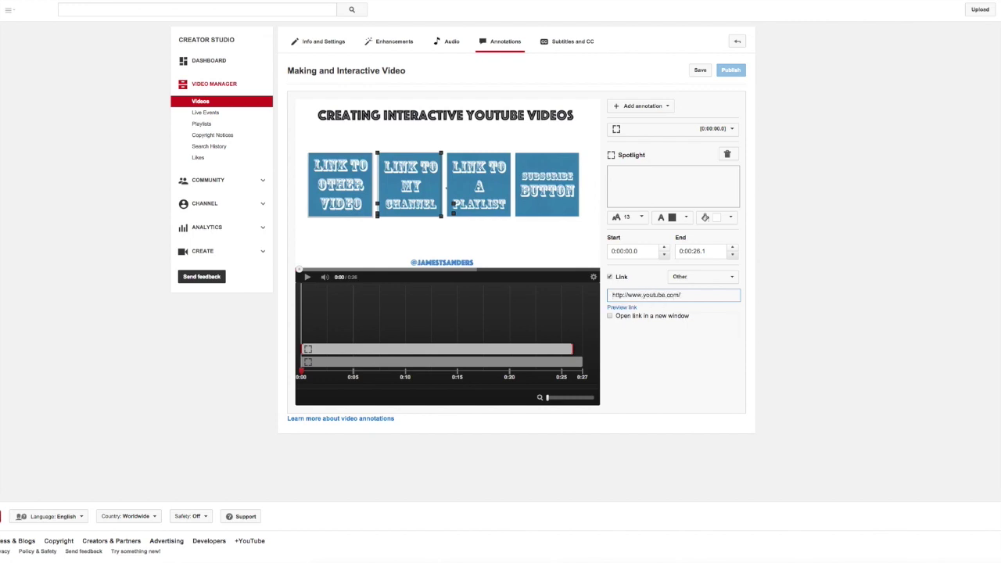
{"action": "type", "text": "jamestsanders"}
Step: Add a third Spotlight annotation and fit its frame over the "Link to a Playlist" square
{"action": "left_click", "coordinate": [654, 107]}
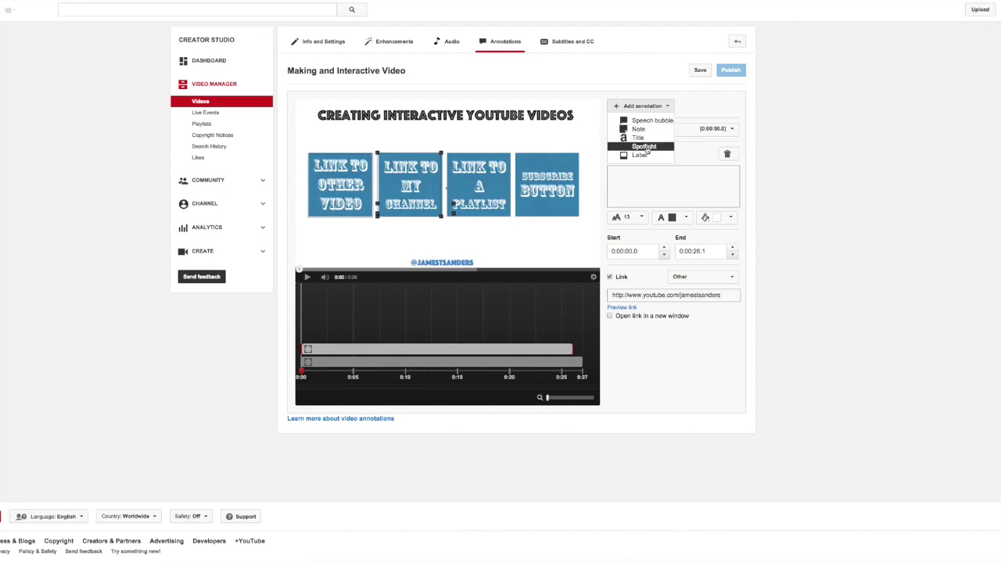
{"action": "left_click", "coordinate": [645, 148]}
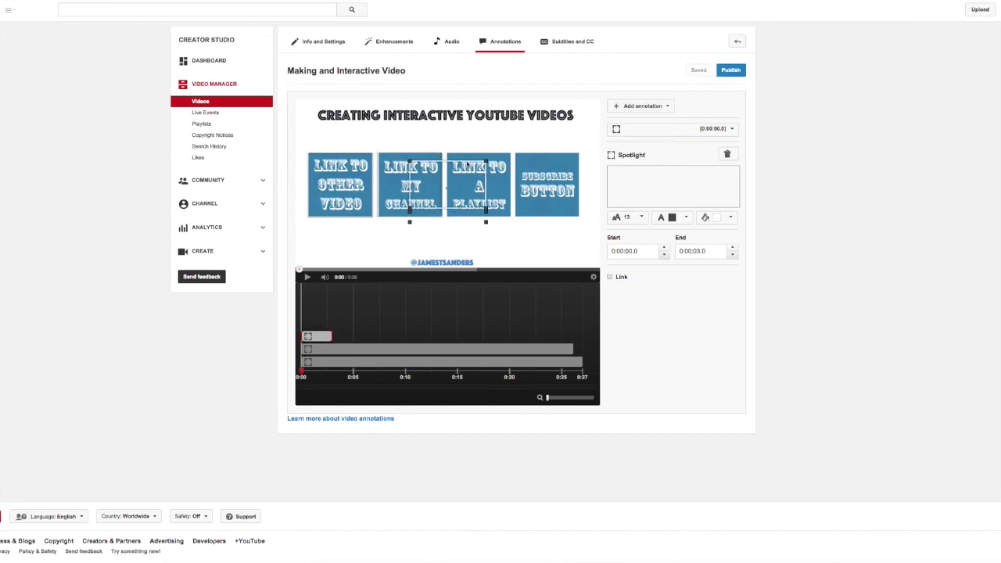
{"action": "left_click_drag", "start_coordinate": [481, 208], "coordinate": [523, 204]}
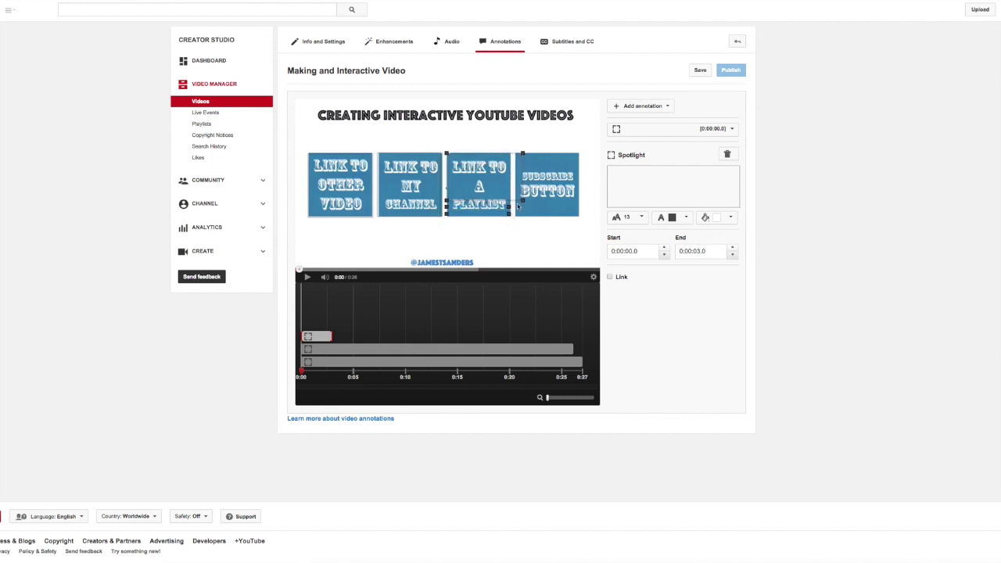
{"action": "left_click_drag", "start_coordinate": [521, 205], "coordinate": [509, 218]}
{"action": "left_click", "coordinate": [610, 278]}
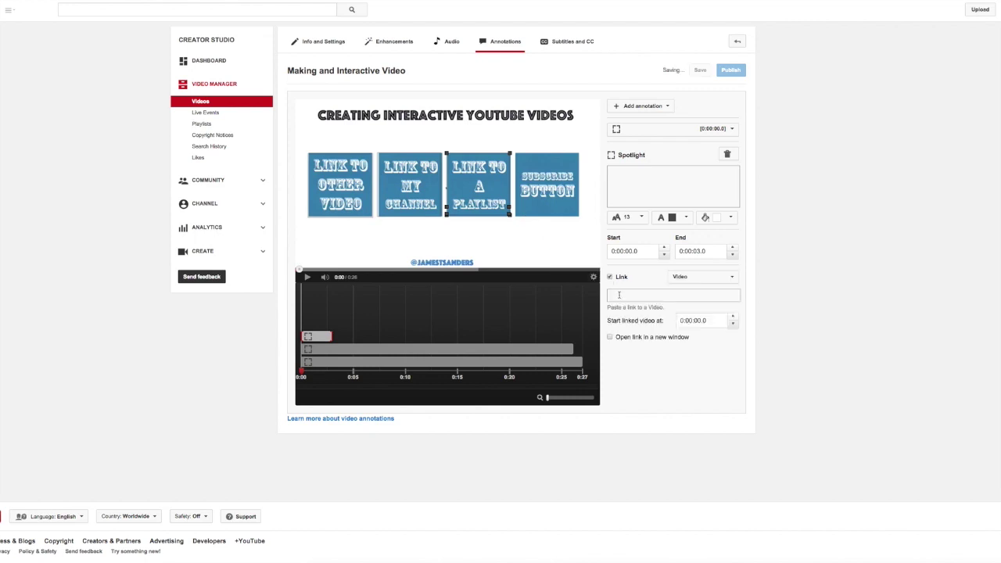
{"action": "left_click", "coordinate": [612, 295]}
{"action": "type", "text": "http://youtu.be/0uDDEEHDf1Y"}
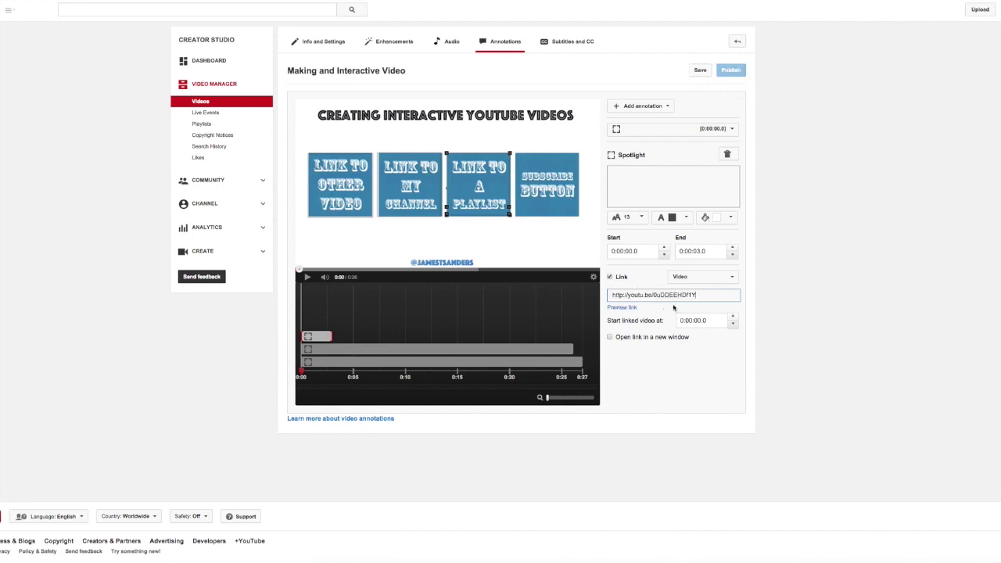
{"action": "left_click_drag", "start_coordinate": [331, 336], "coordinate": [632, 342]}
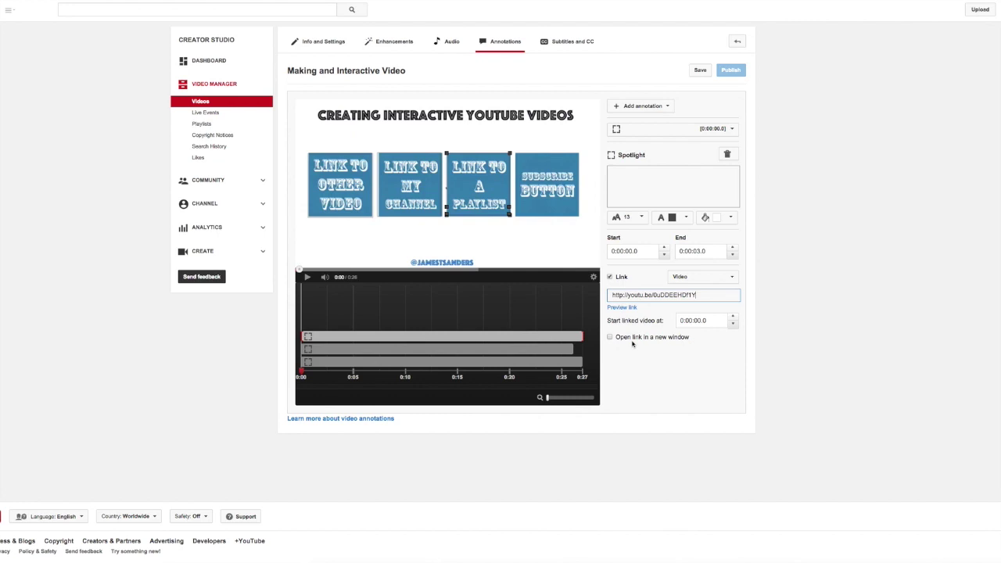
Step: Add a fourth Spotlight annotation and fit its frame over the "Subscribe Button" square
{"action": "left_click", "coordinate": [642, 106]}
{"action": "left_click", "coordinate": [643, 146]}
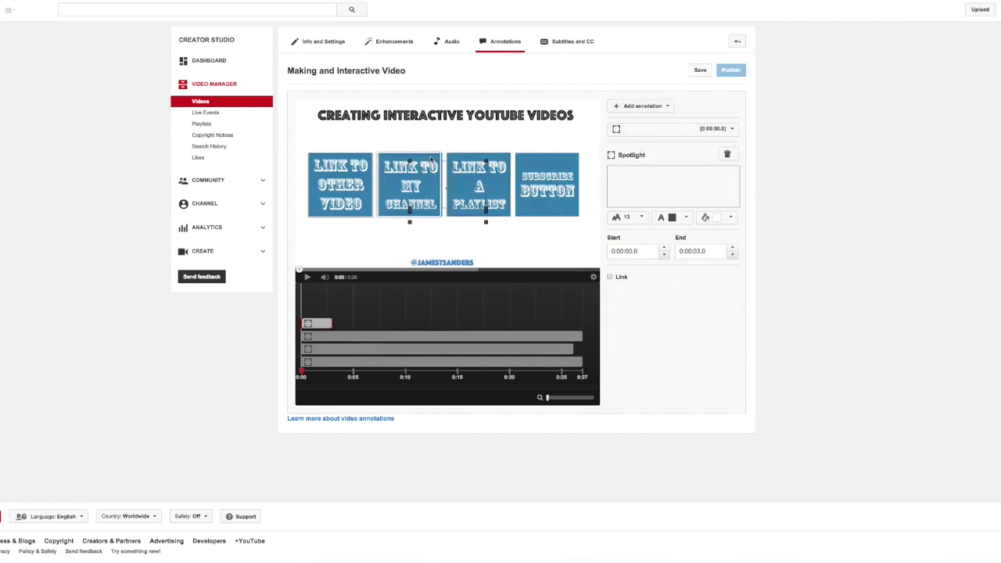
{"action": "left_click_drag", "start_coordinate": [431, 166], "coordinate": [536, 161]}
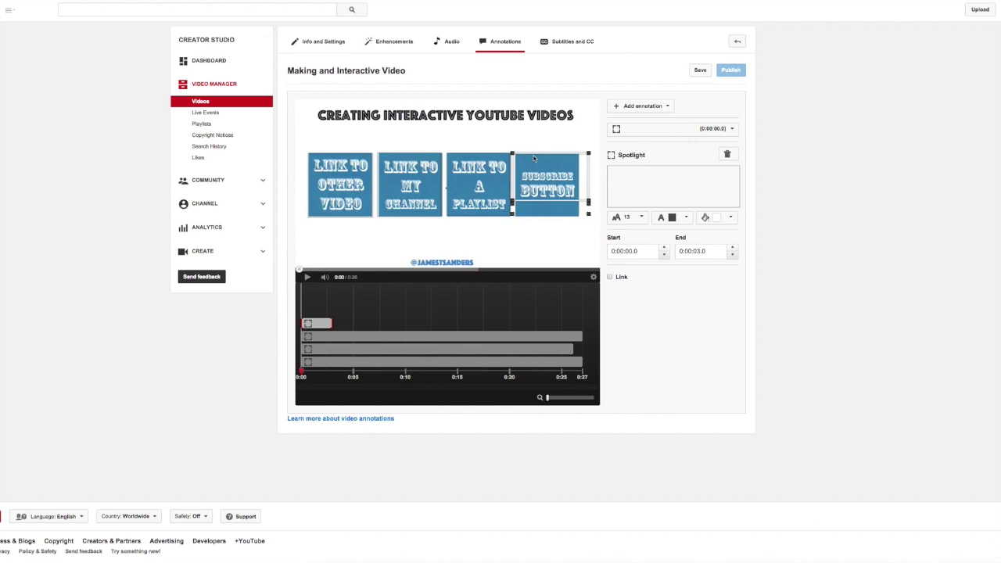
{"action": "left_click_drag", "start_coordinate": [590, 210], "coordinate": [578, 219]}
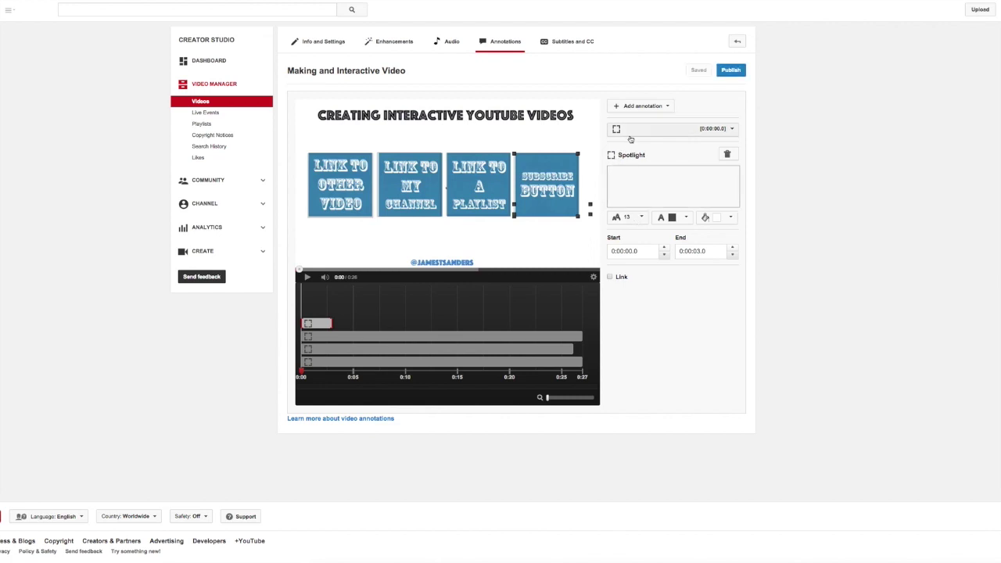
Step: Try enabling a link on the "Subscribe Button" spotlight and open the choice of link types
{"action": "left_click", "coordinate": [610, 277]}
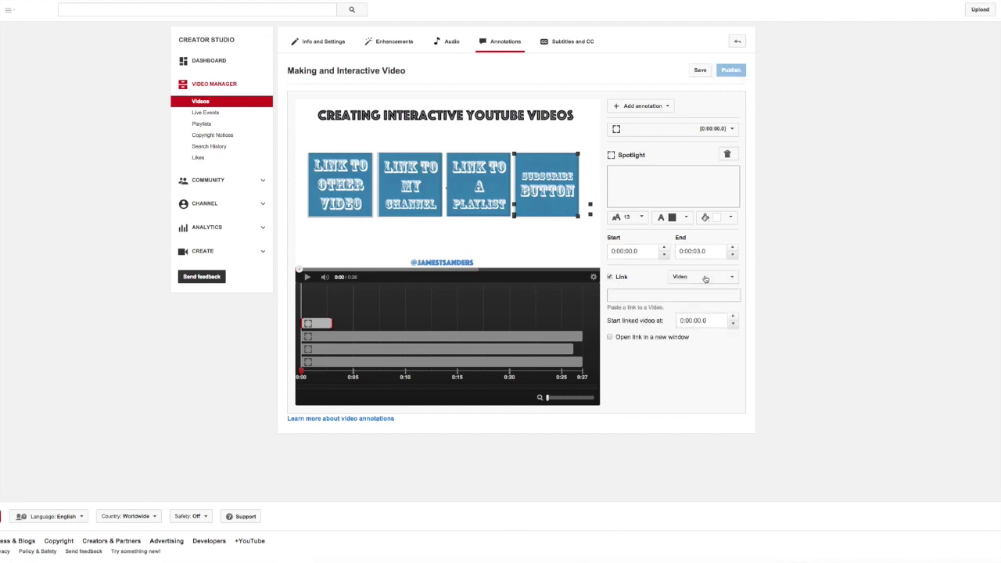
{"action": "left_click", "coordinate": [705, 277]}
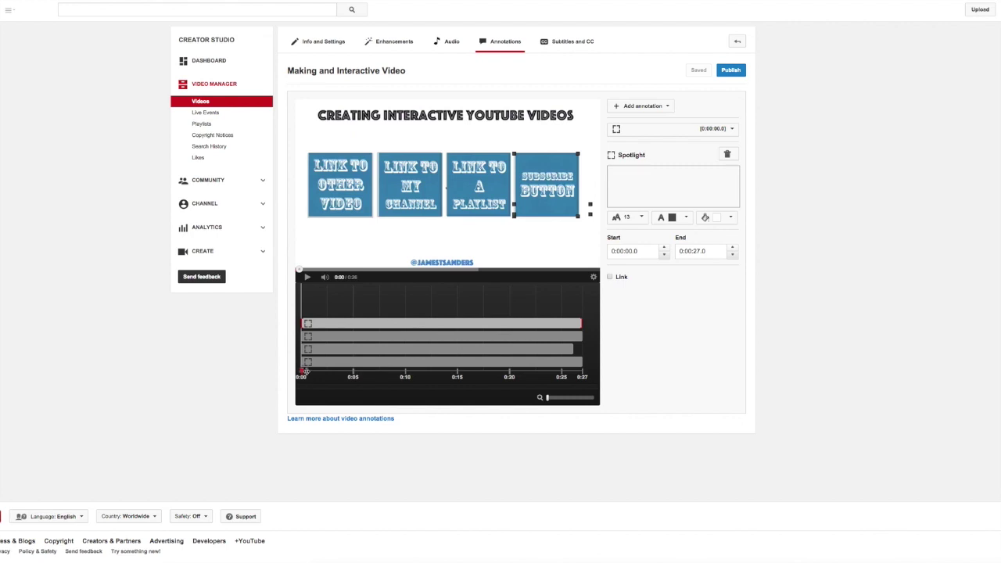
Step: Scrub the playhead through the timeline to near the end of the video and publish the annotations
{"action": "left_click_drag", "start_coordinate": [302, 371], "coordinate": [476, 371]}
{"action": "left_click_drag", "start_coordinate": [555, 367], "coordinate": [587, 365]}
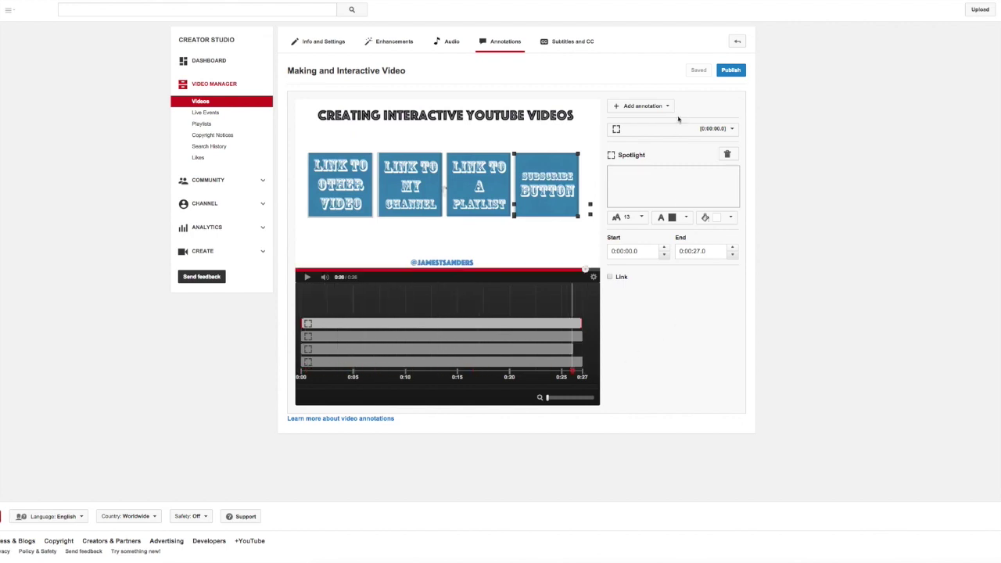
{"action": "left_click", "coordinate": [735, 71]}
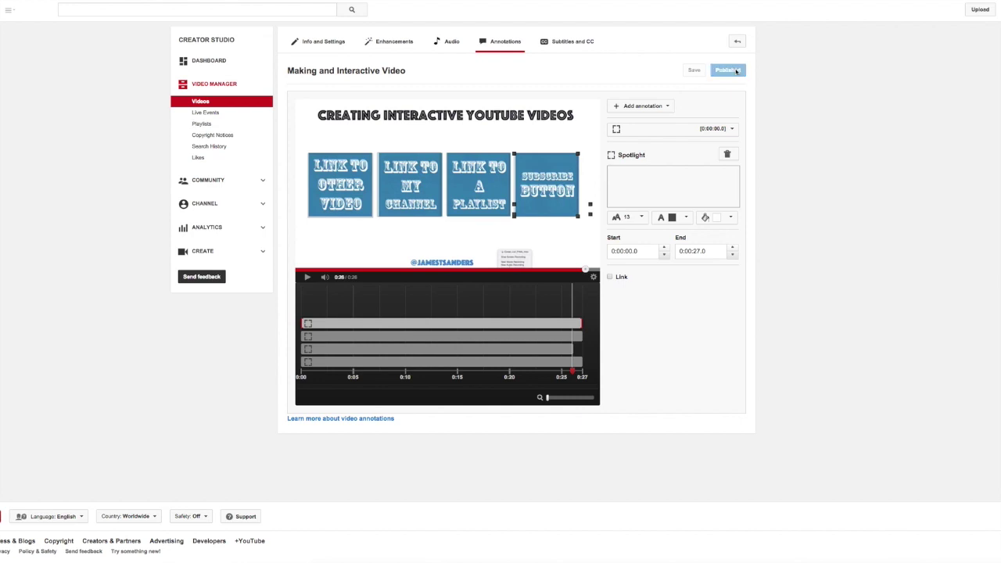